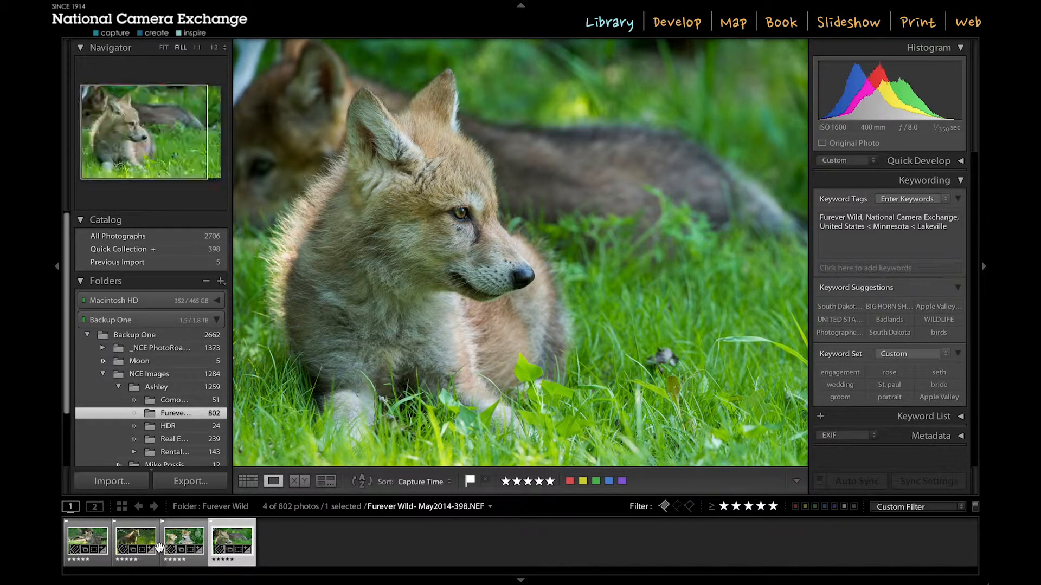
- Select the last three wolf pup photos as a range and show the photos in Grid view
shift+click(142, 545)
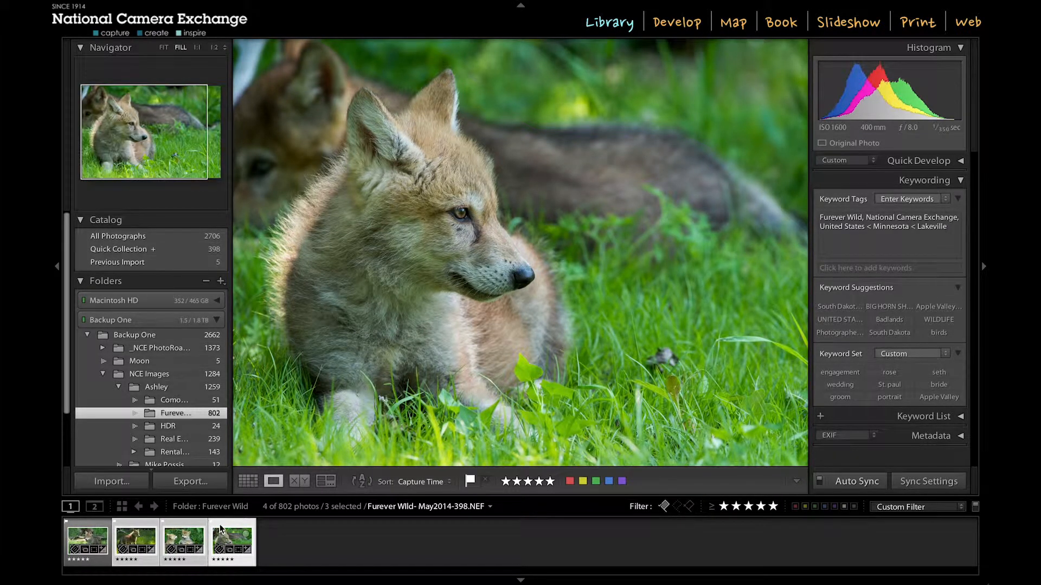
key(g)
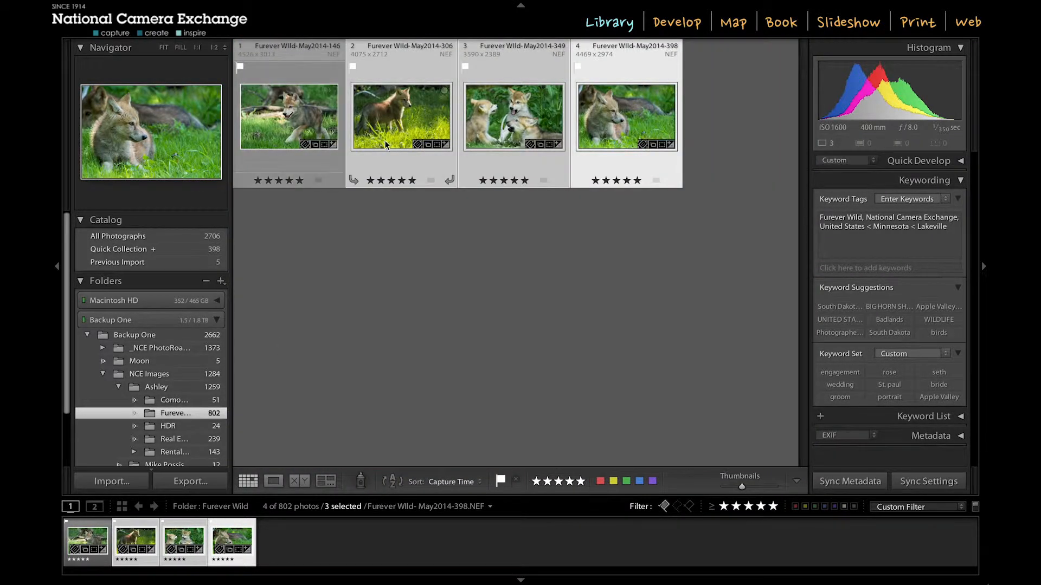
- Select the first, third and fourth photos together as a non-adjacent selection
click(396, 166)
click(338, 161)
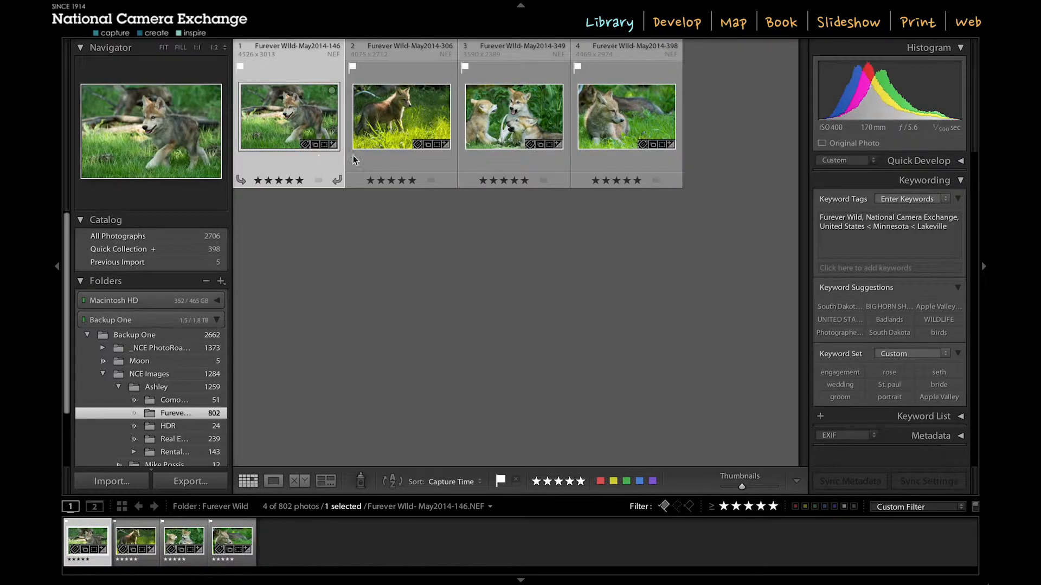
super+click(513, 161)
super+click(606, 165)
- Start exporting only the fourth photo, Furever Wild- May2014-398.NEF, with Hard Drive as the export destination
click(605, 169)
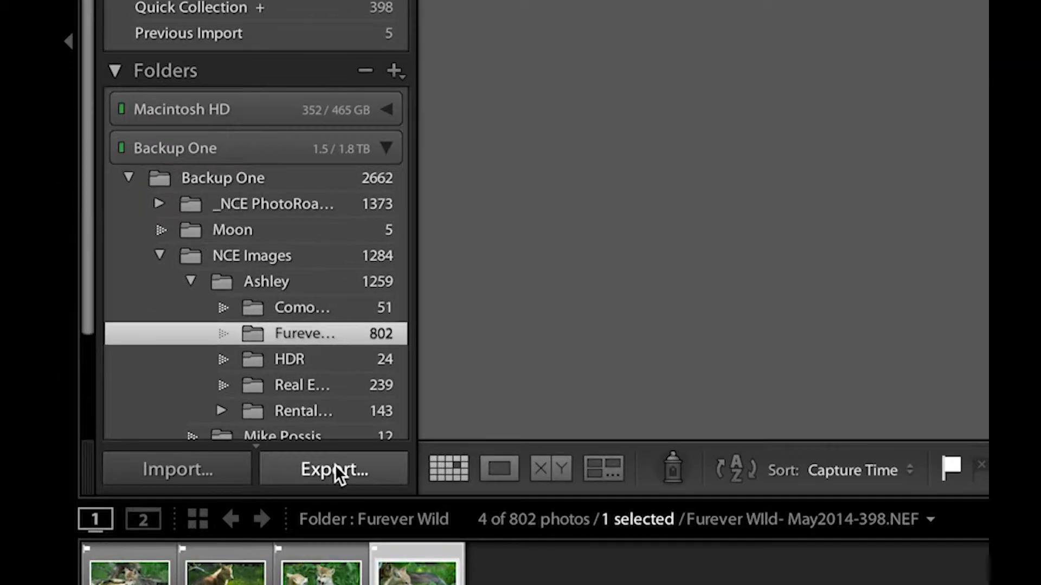
click(335, 468)
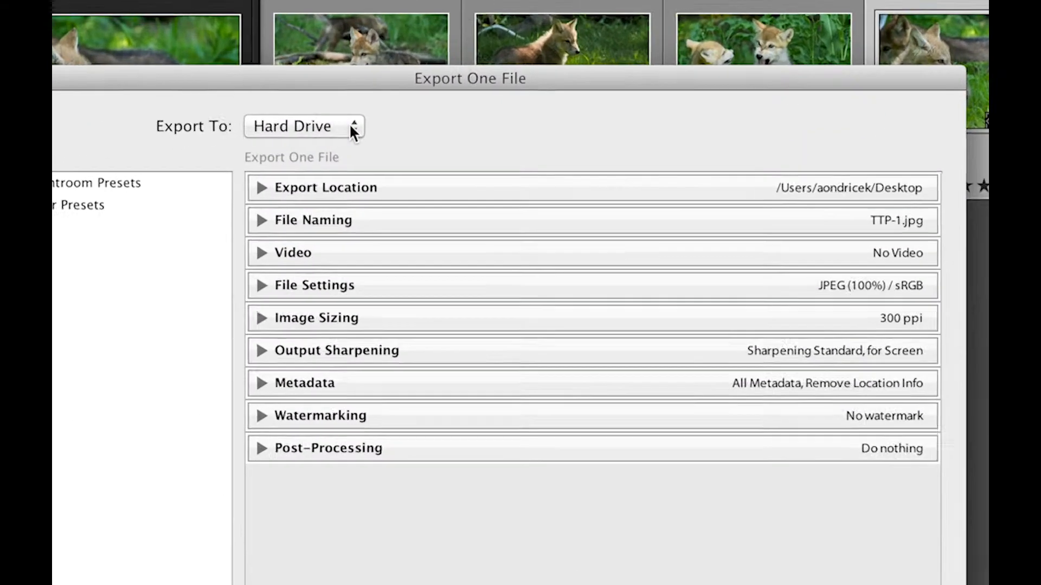
click(351, 127)
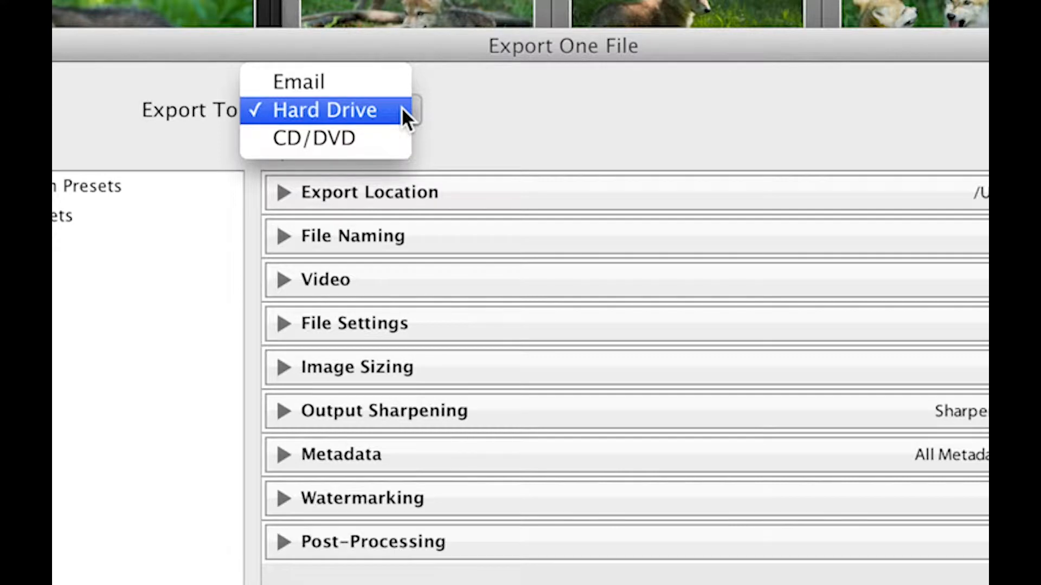
click(402, 110)
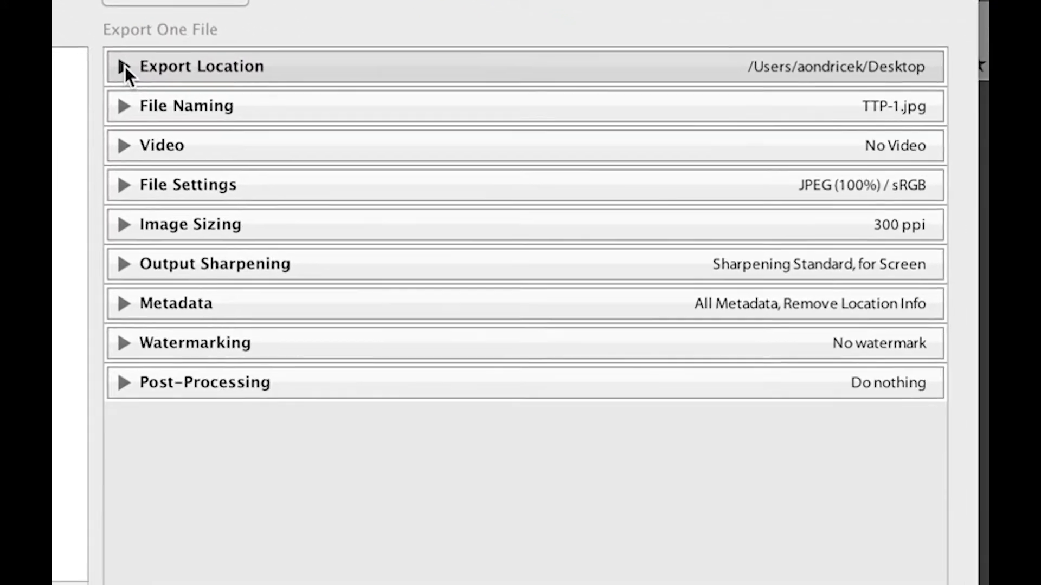
- Set the export location to a specific folder, creating and choosing a new Desktop folder named "wolf pup"
click(125, 66)
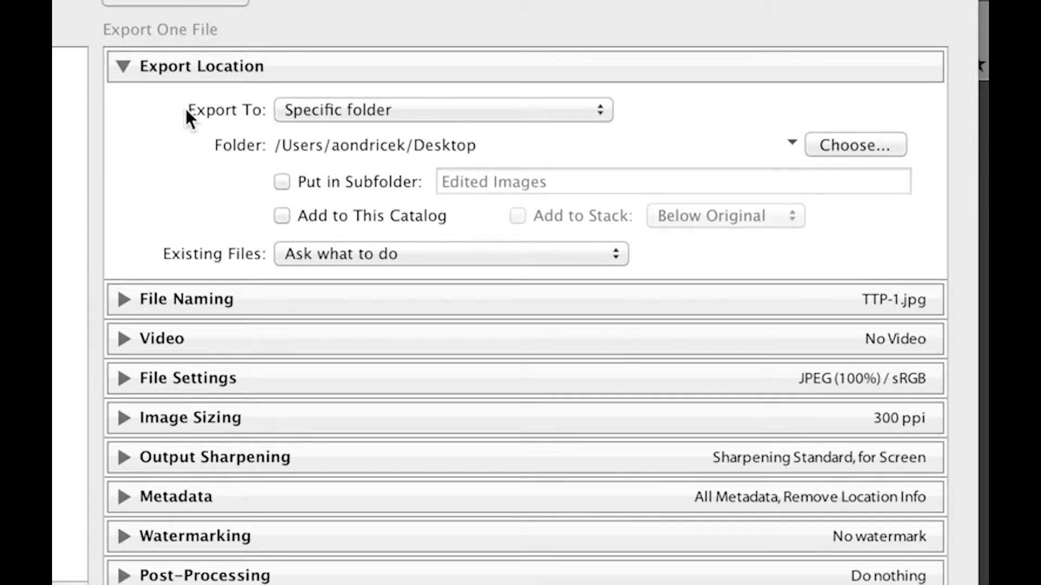
click(295, 108)
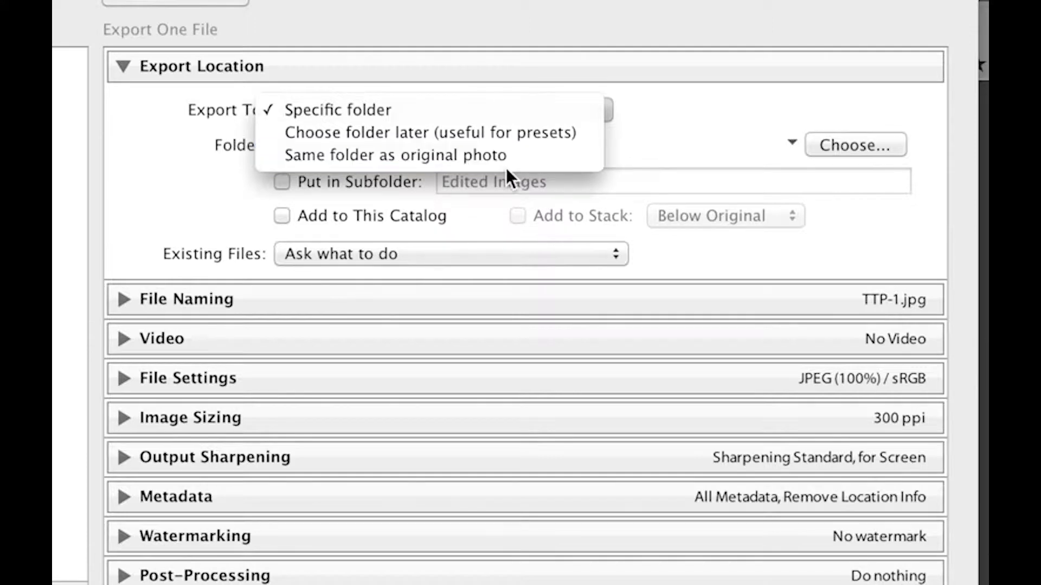
click(194, 144)
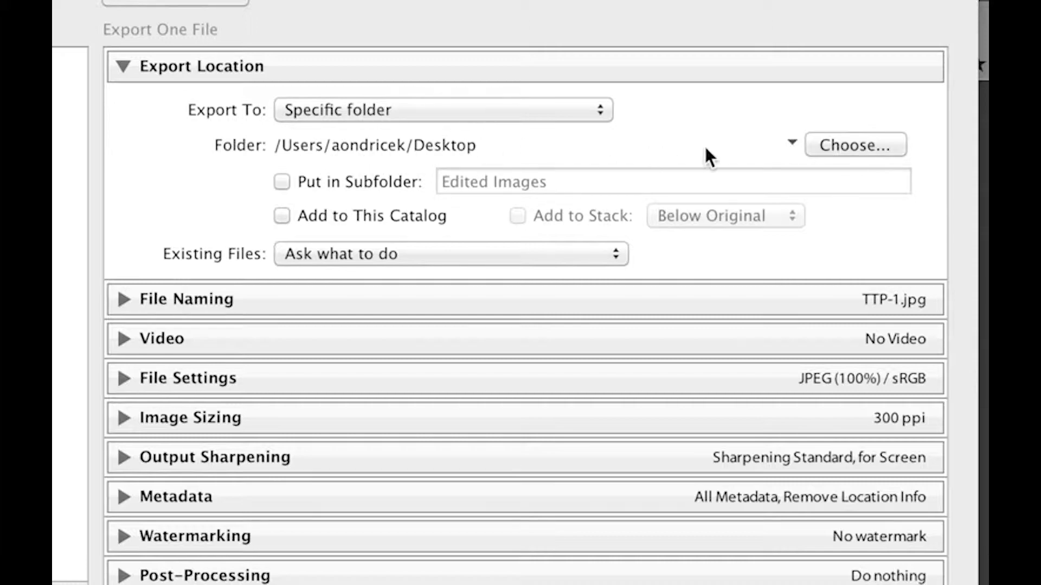
click(830, 149)
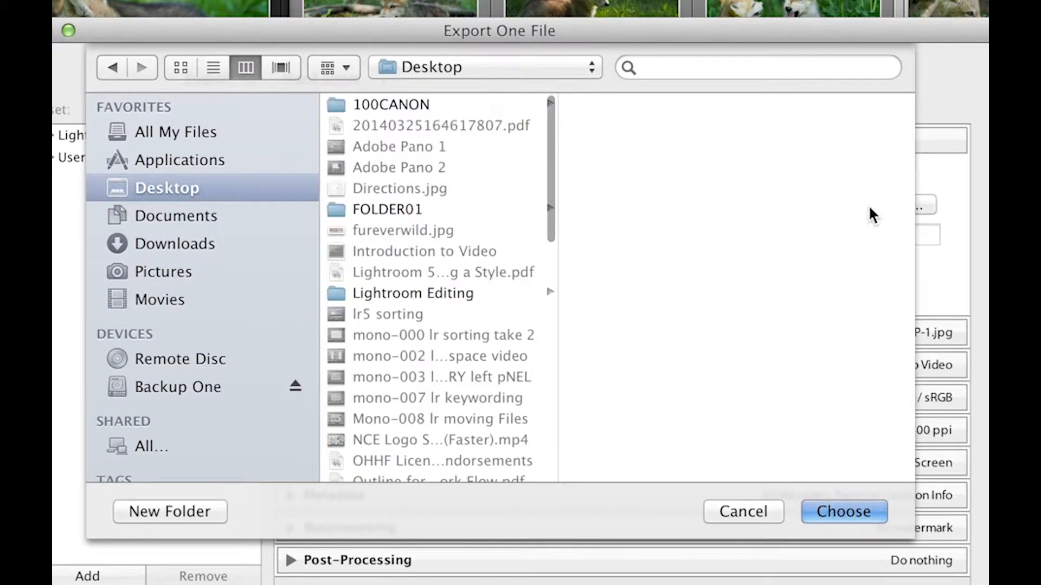
click(156, 513)
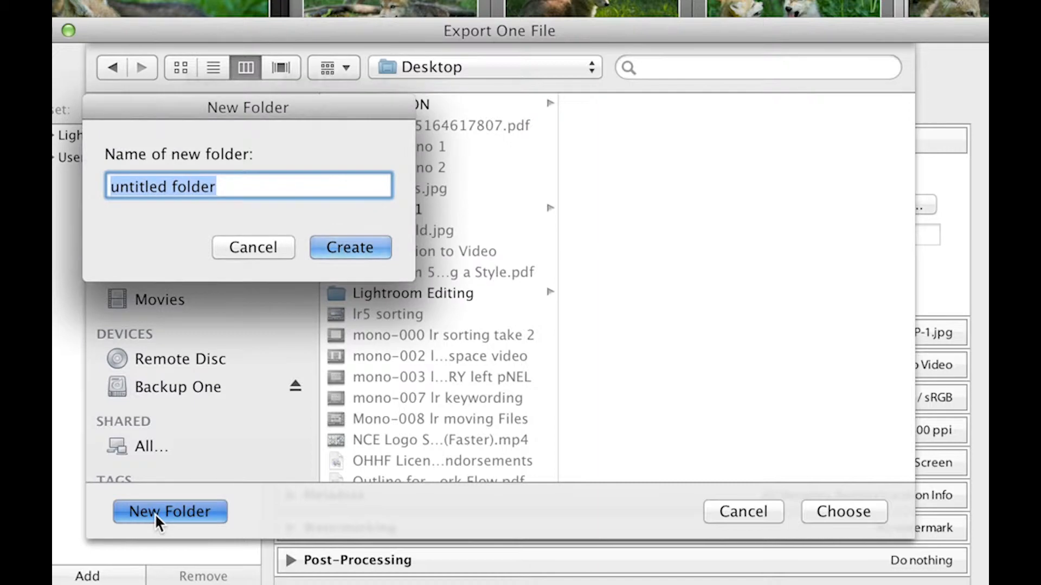
text(wolf pup)
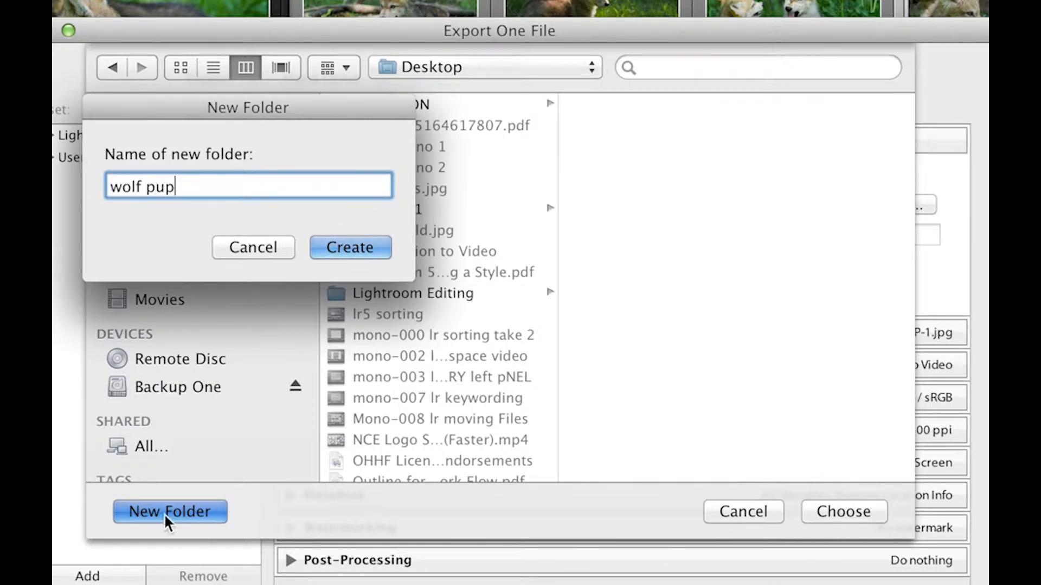
click(339, 247)
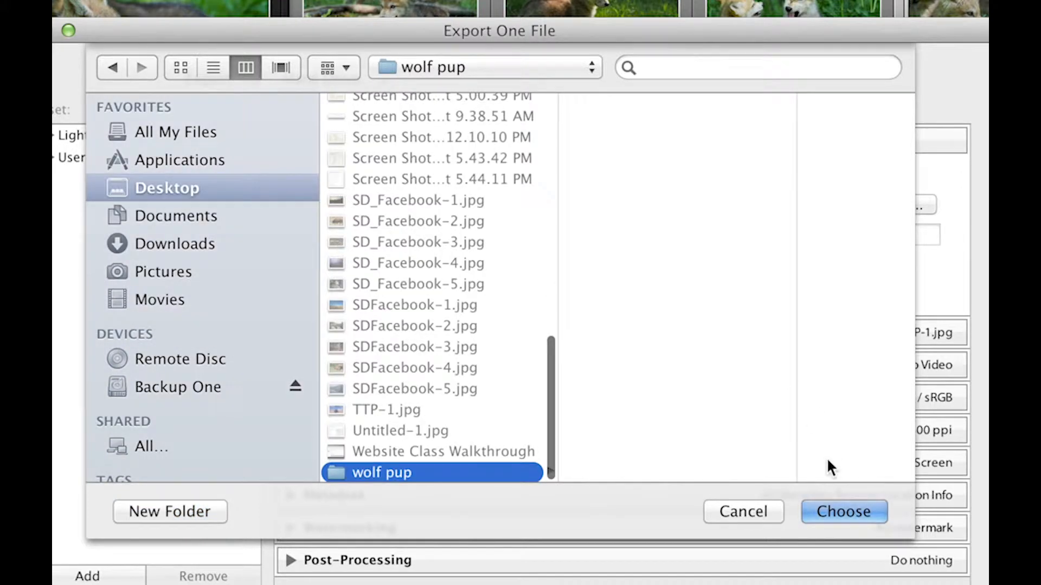
click(841, 513)
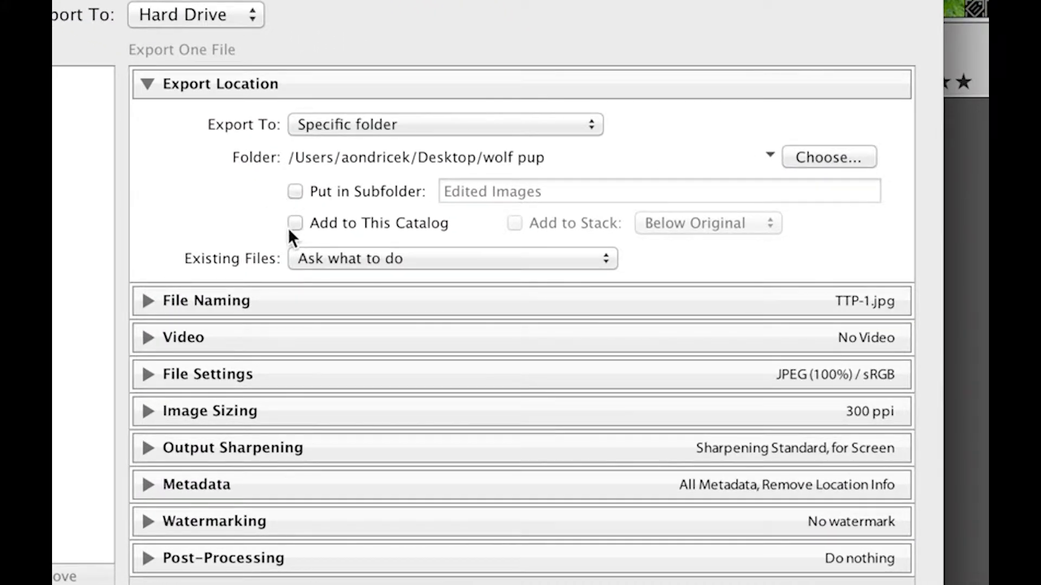
click(144, 81)
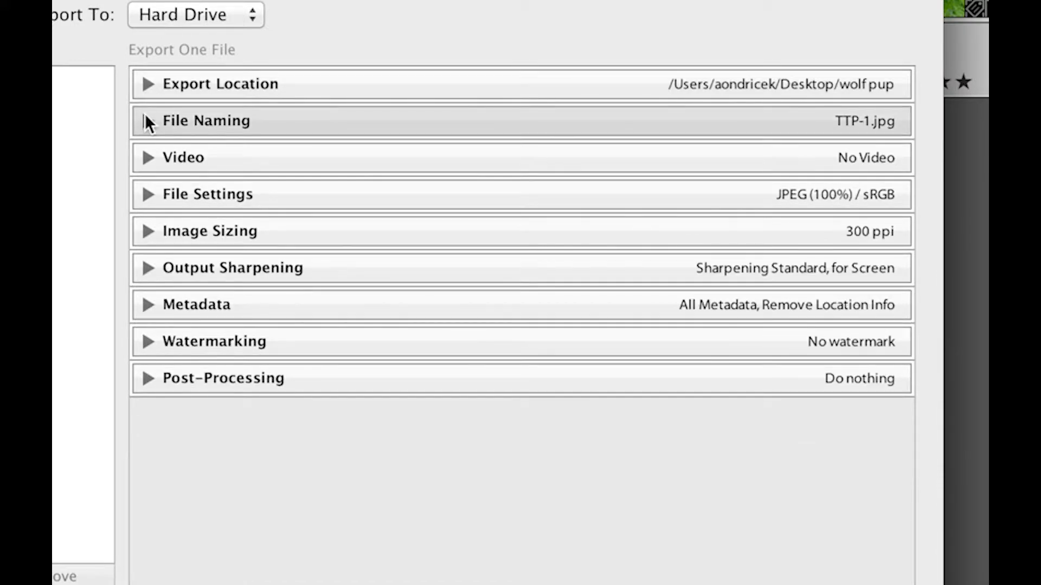
- Set the exported file's naming to Custom Name - Sequence with the custom text "wolfpup"
click(145, 114)
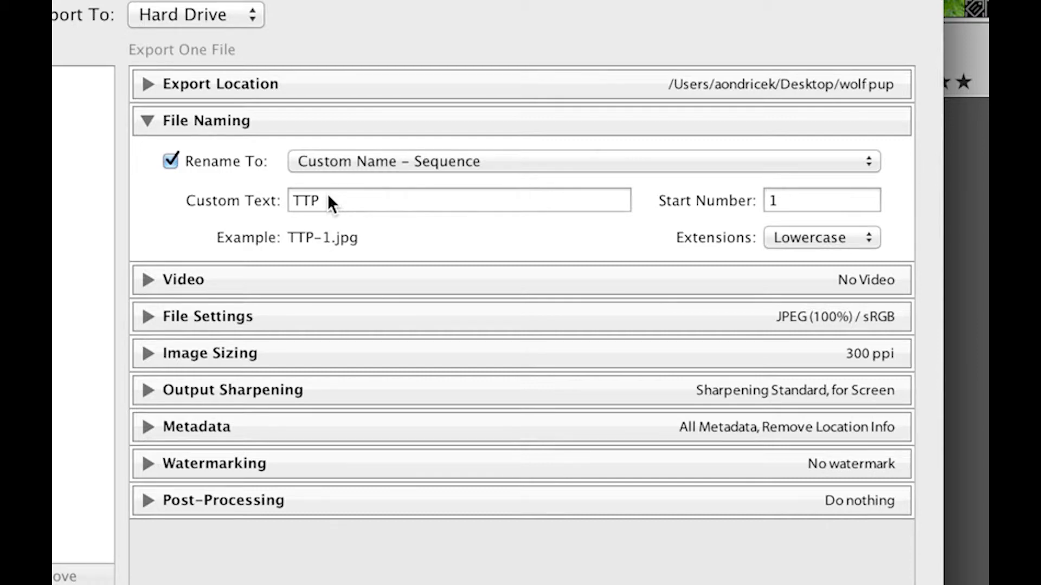
click(350, 162)
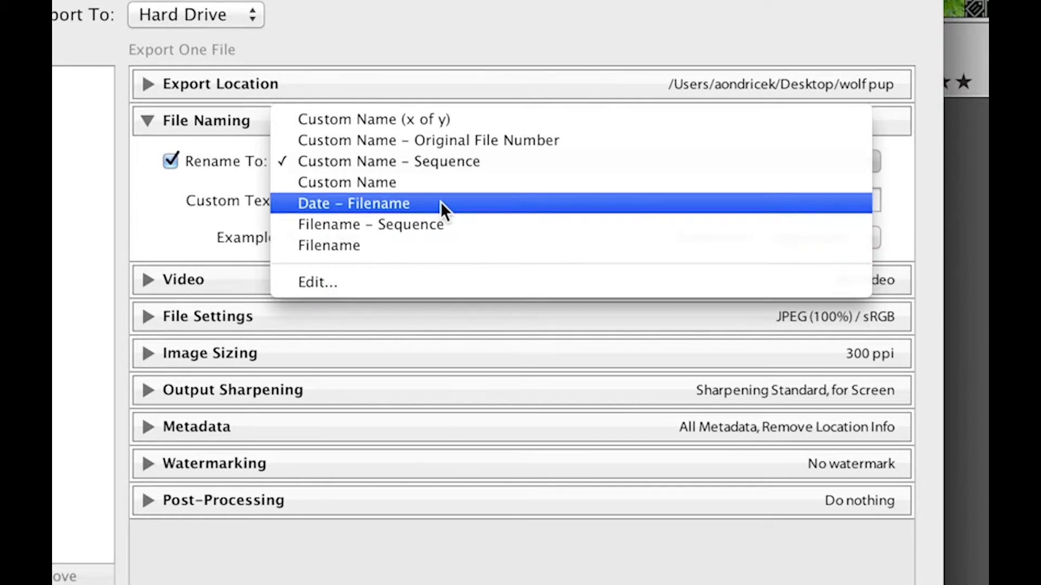
click(427, 162)
click(391, 200)
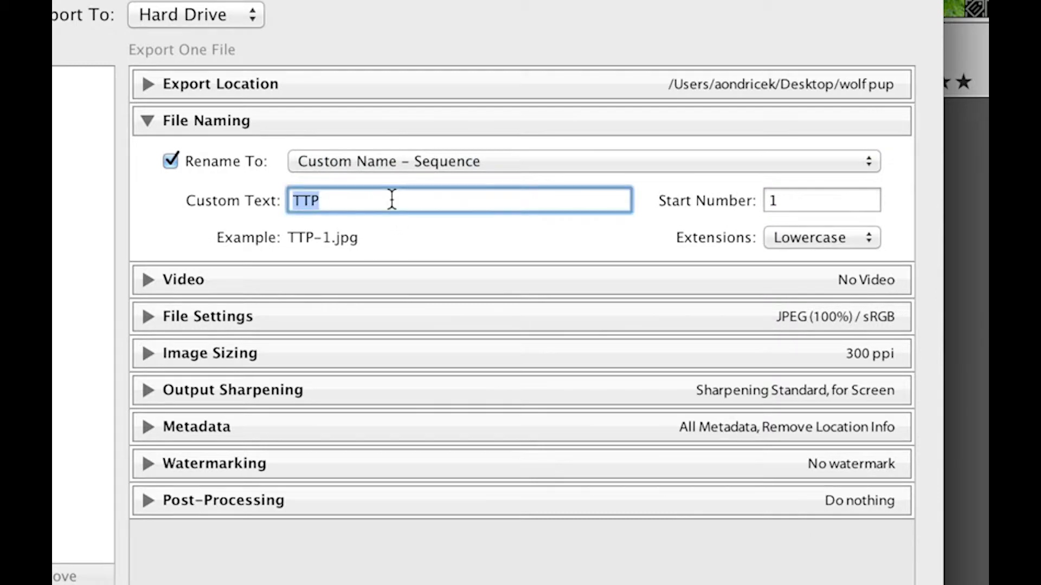
key(BackSpace)
text(wolfpup)
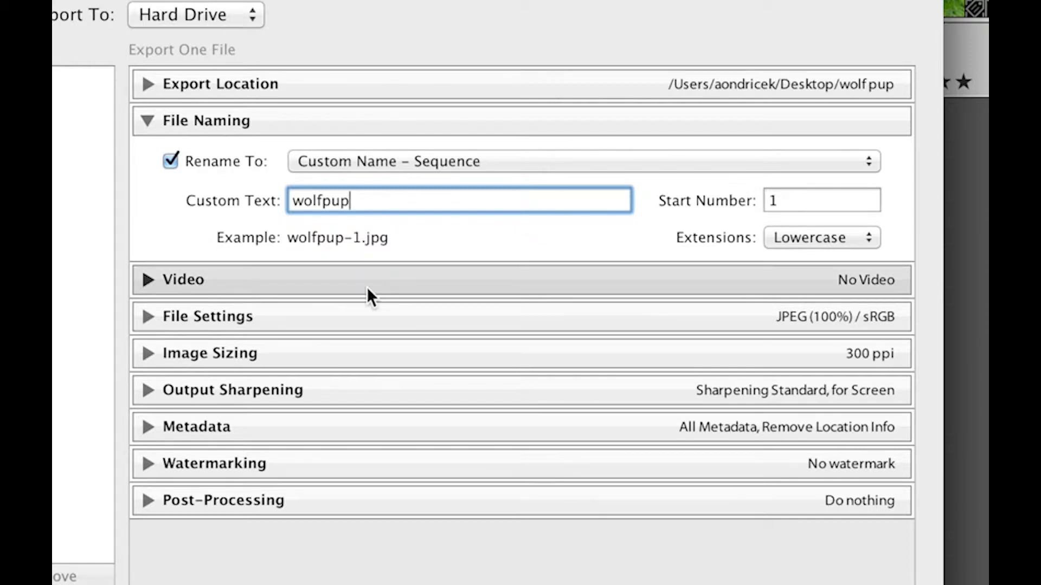
click(143, 128)
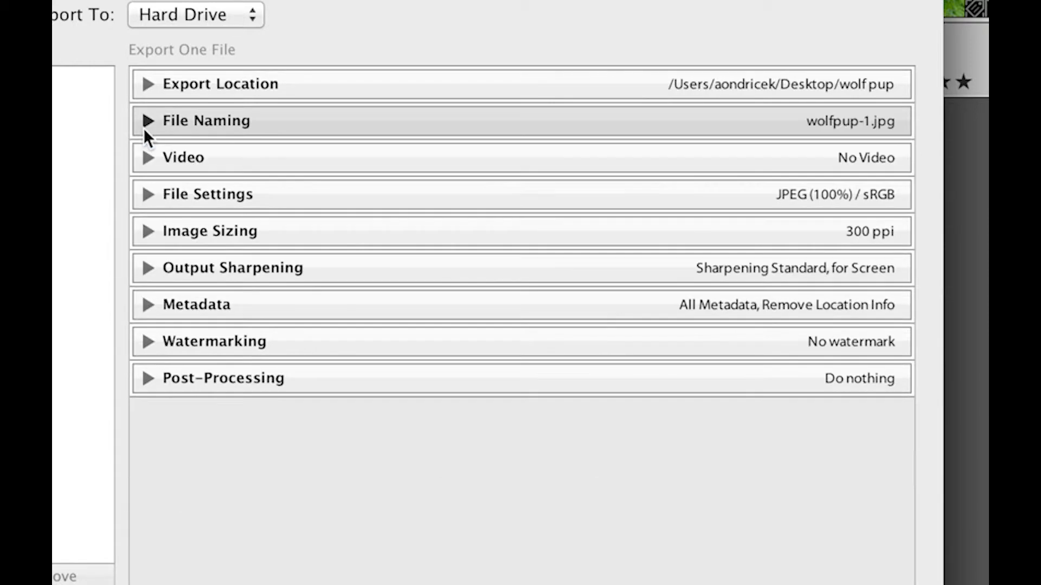
- Set the export file settings to the JPEG image format and the sRGB color space
click(148, 193)
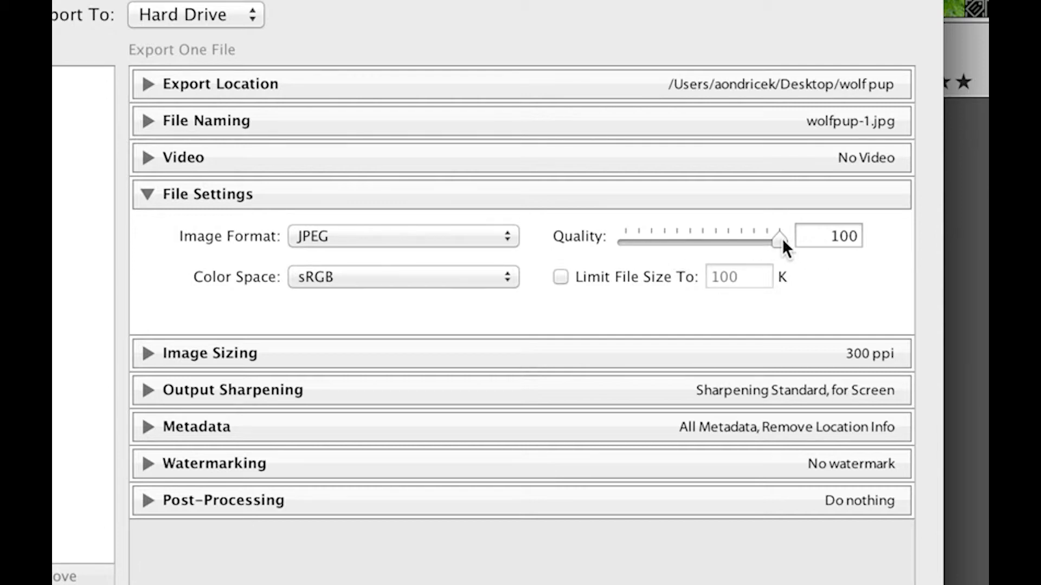
click(494, 239)
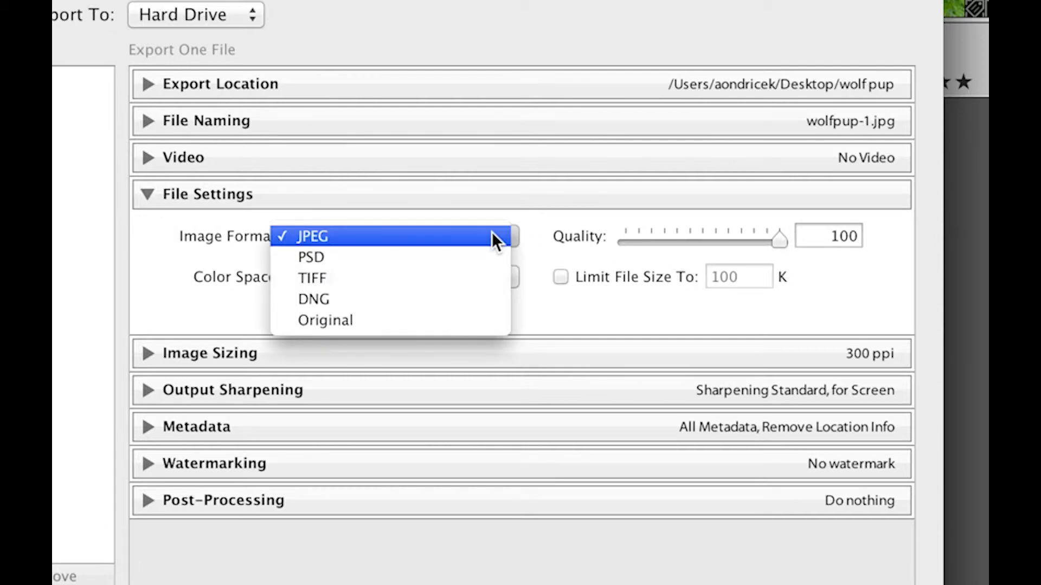
click(493, 237)
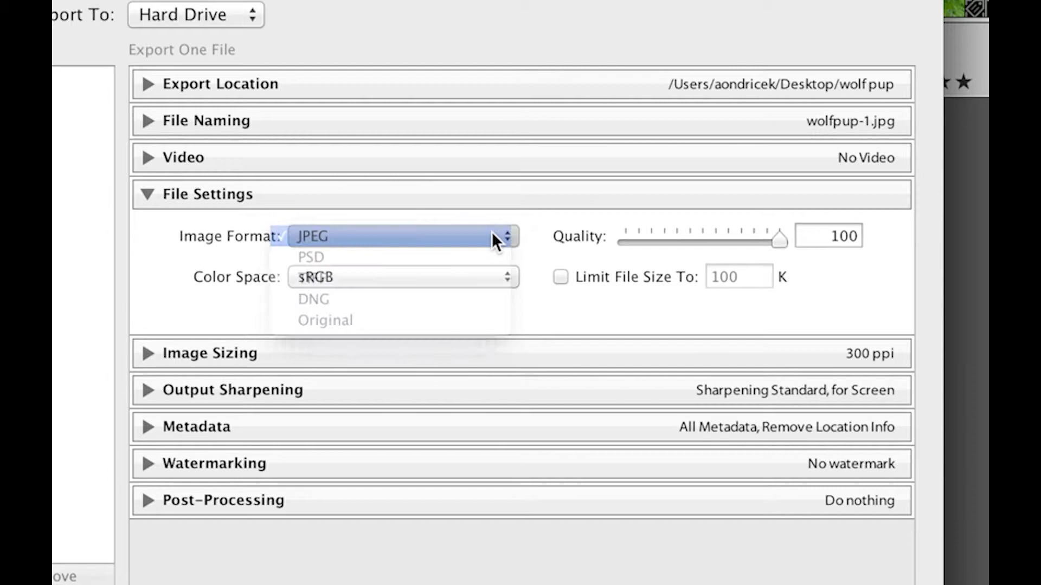
click(480, 278)
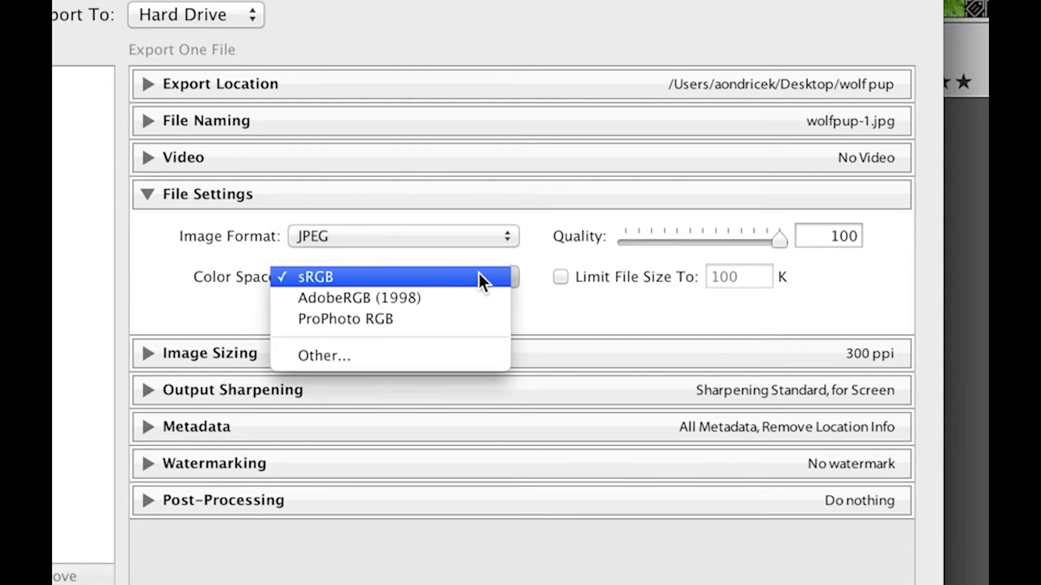
click(478, 278)
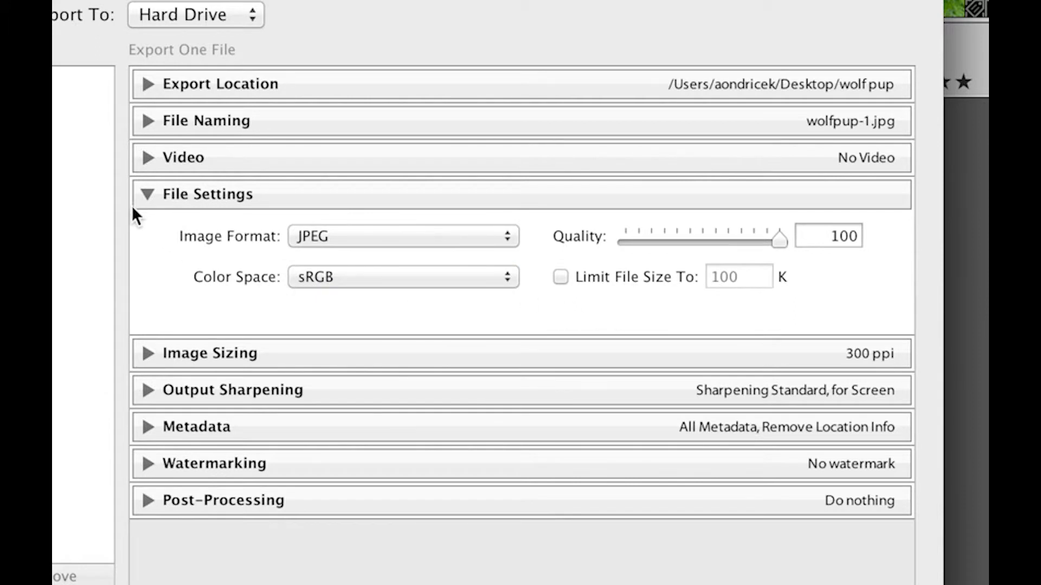
click(149, 194)
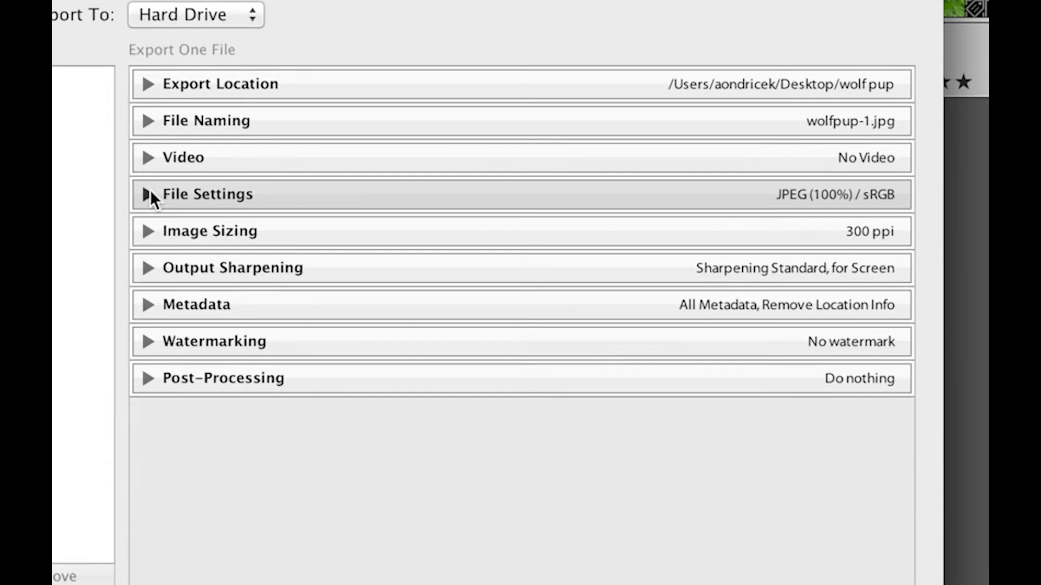
- Set the output sharpening for Screen and export the photo
click(148, 267)
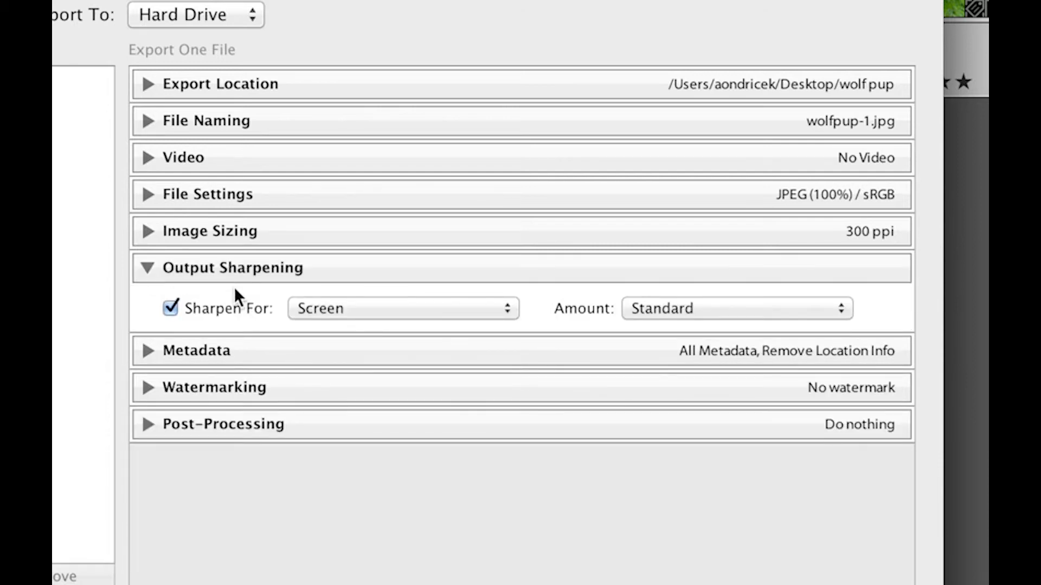
click(364, 312)
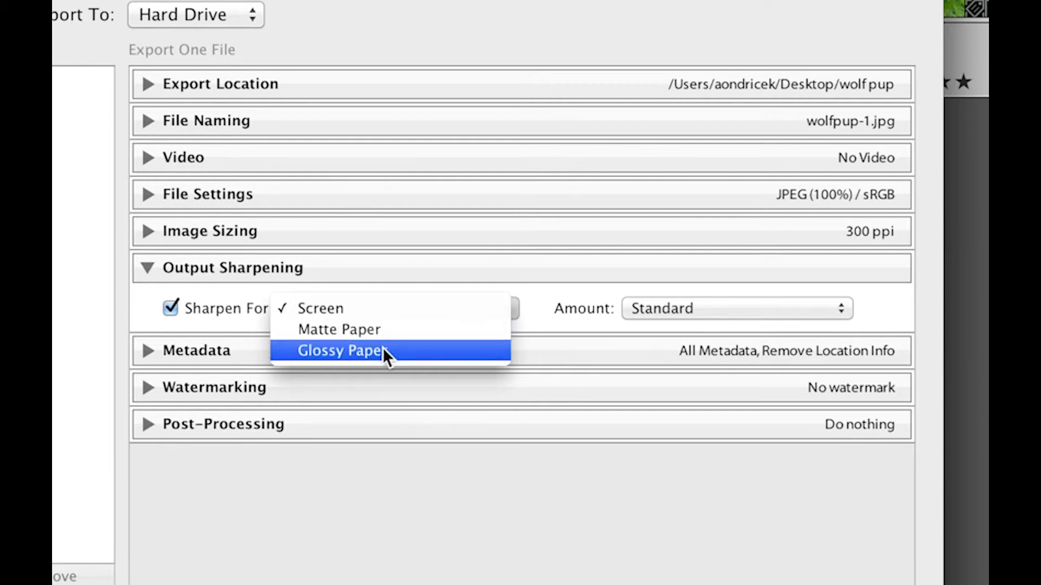
click(384, 311)
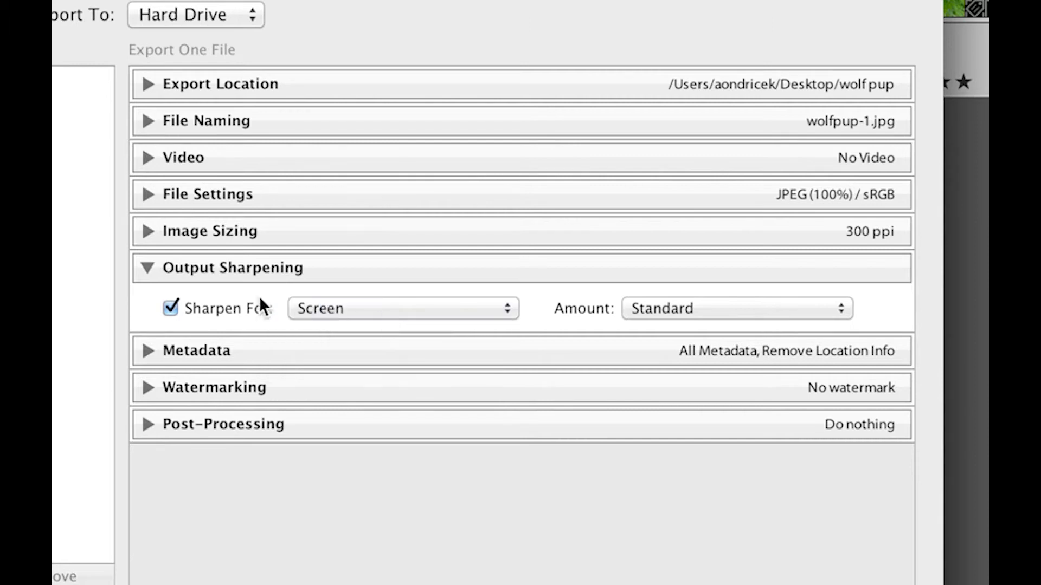
click(149, 269)
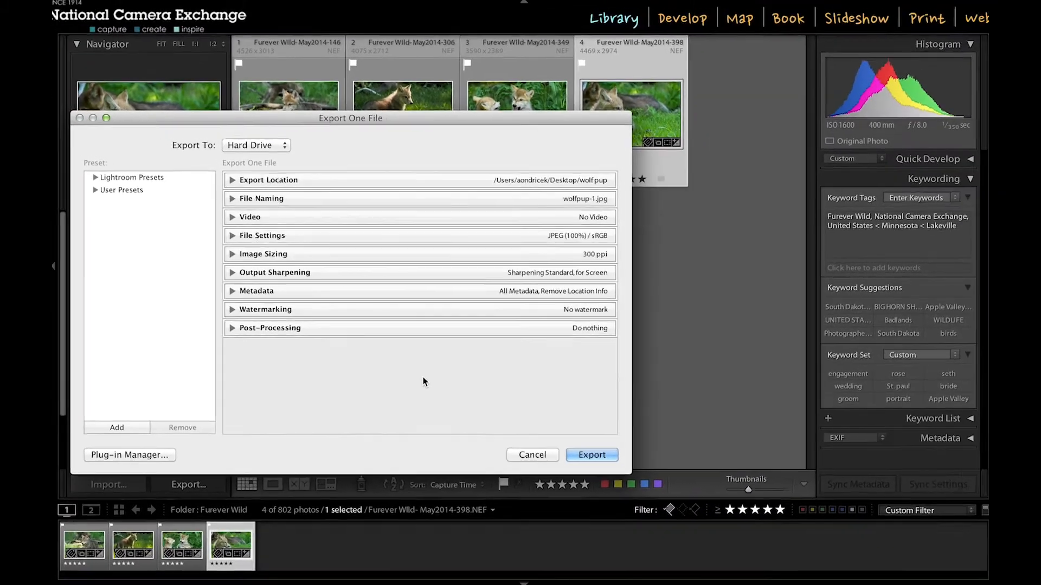
click(592, 455)
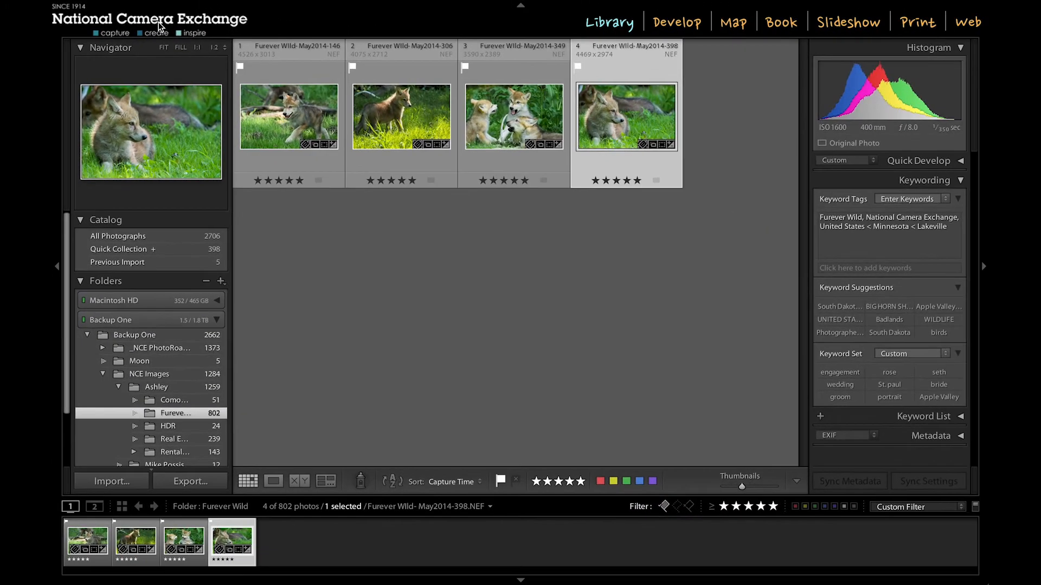
- Minimize Lightroom, preview wolfpup-1.jpg in the desktop's "wolf pup" folder in Finder, and close the folder window
key(shift+f)
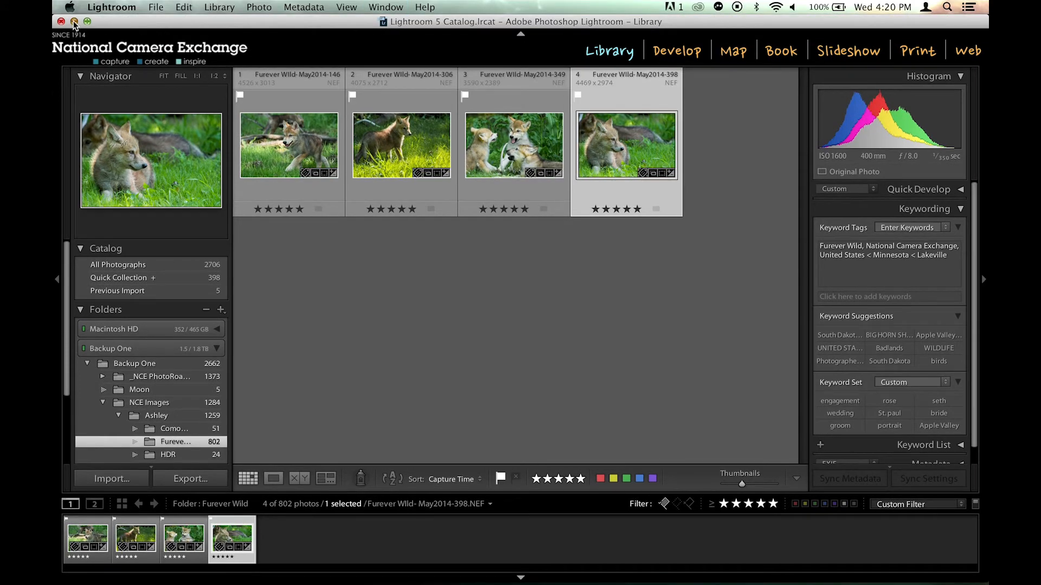
click(74, 22)
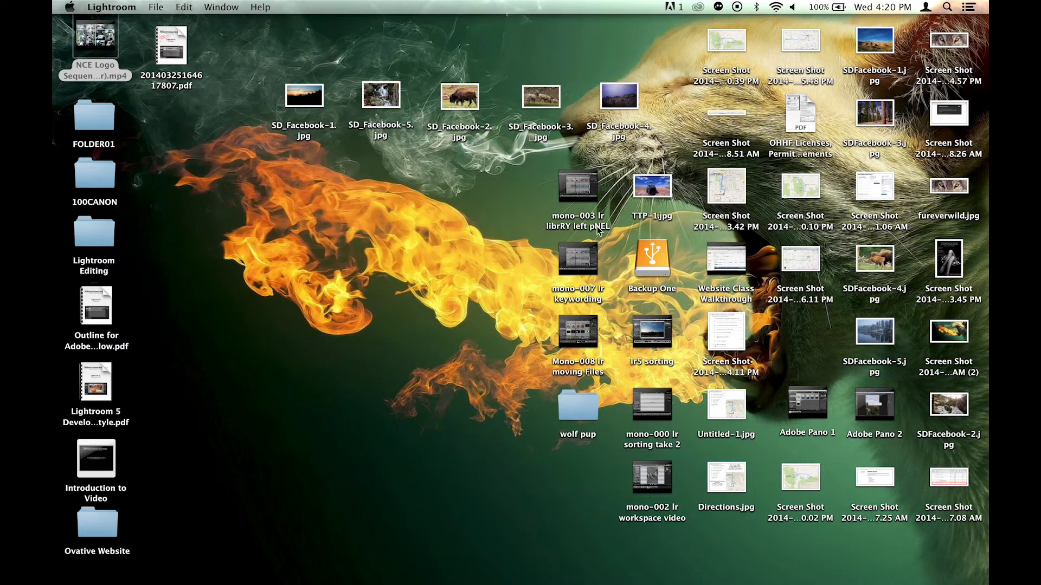
double_click(587, 412)
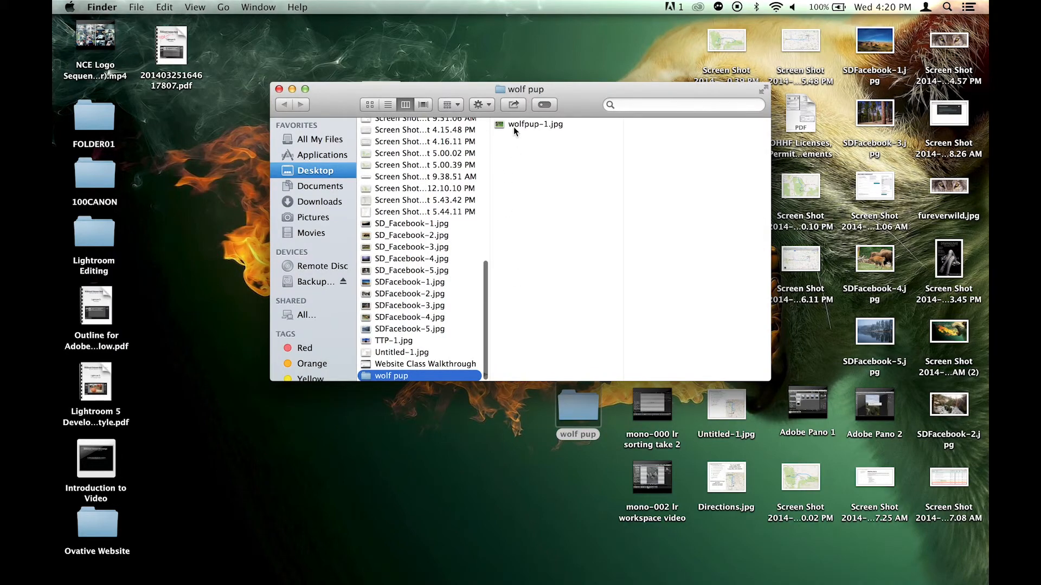
click(514, 124)
key(space)
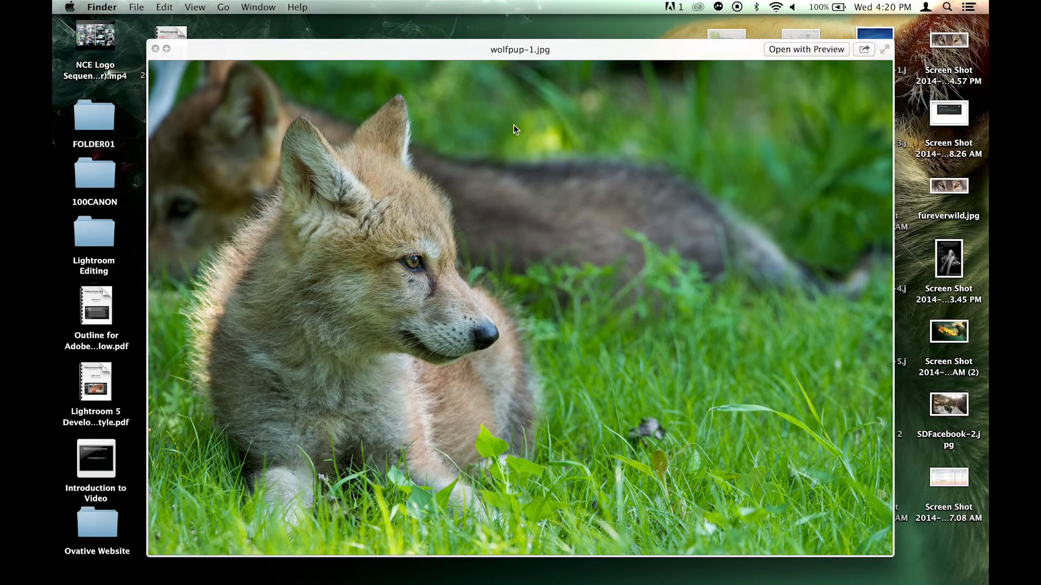
key(space)
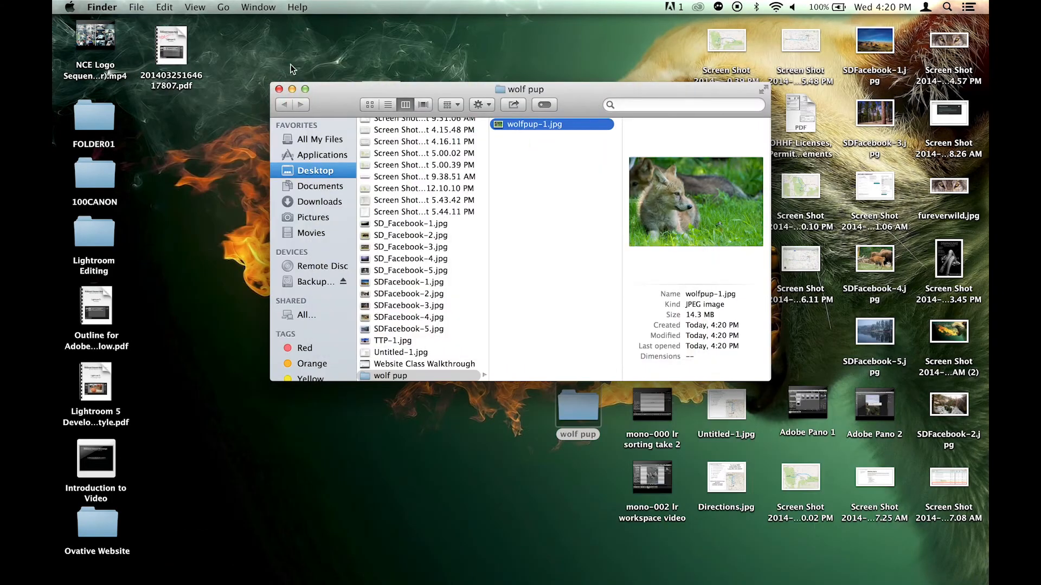
click(279, 89)
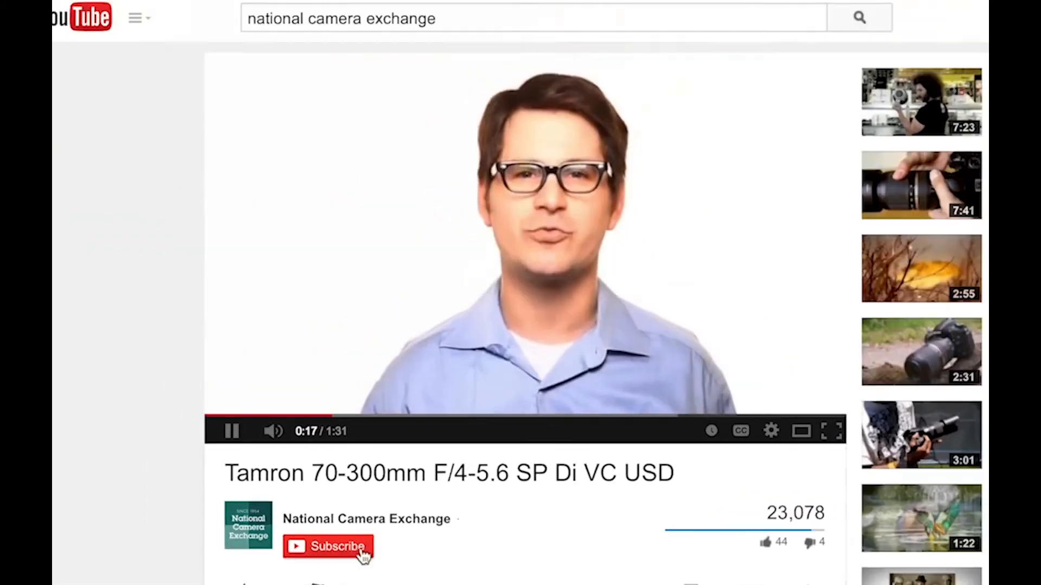
scroll(451, 536, down, 4)
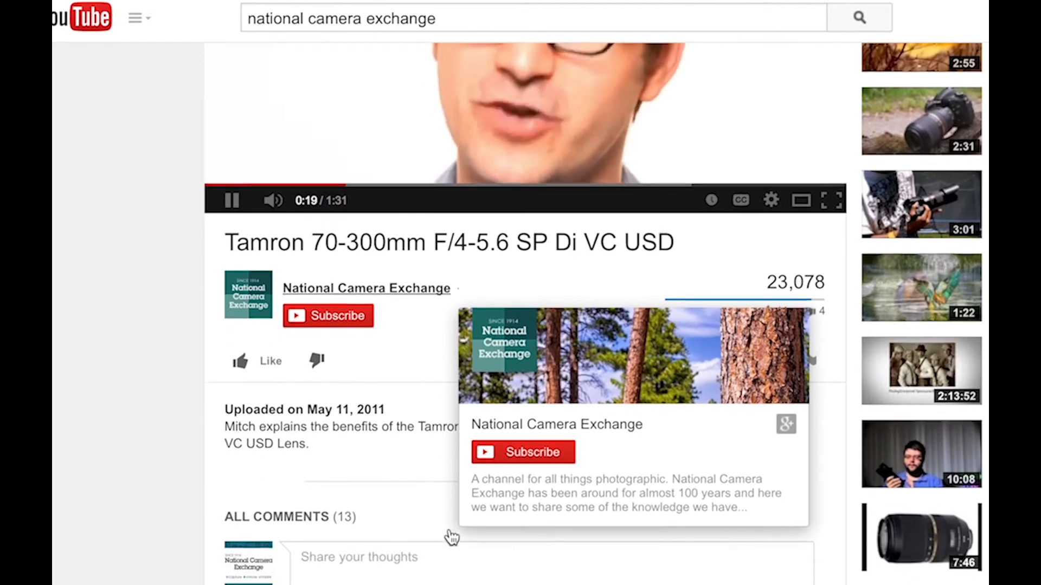